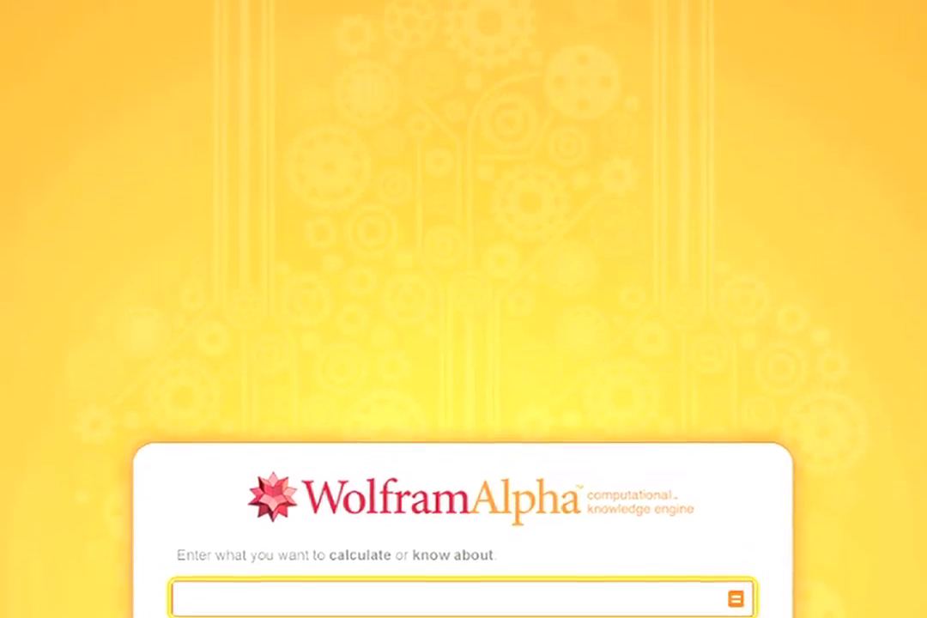
Load the Widget Builder by pasting developer.wolframalpha.com/widgetbuilder/ into the address bar.
right_click(451, 4)
click(478, 100)
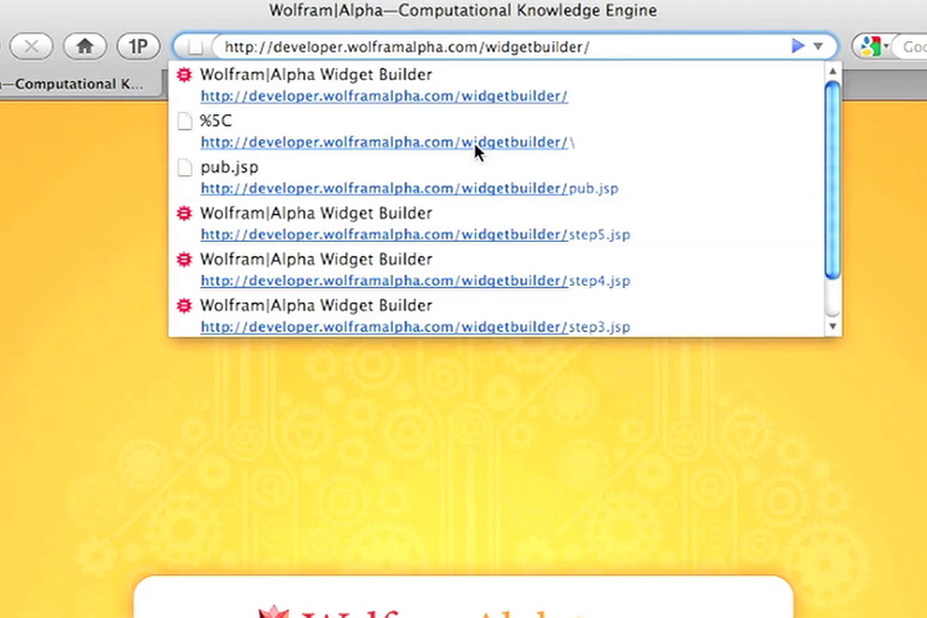
key(Return)
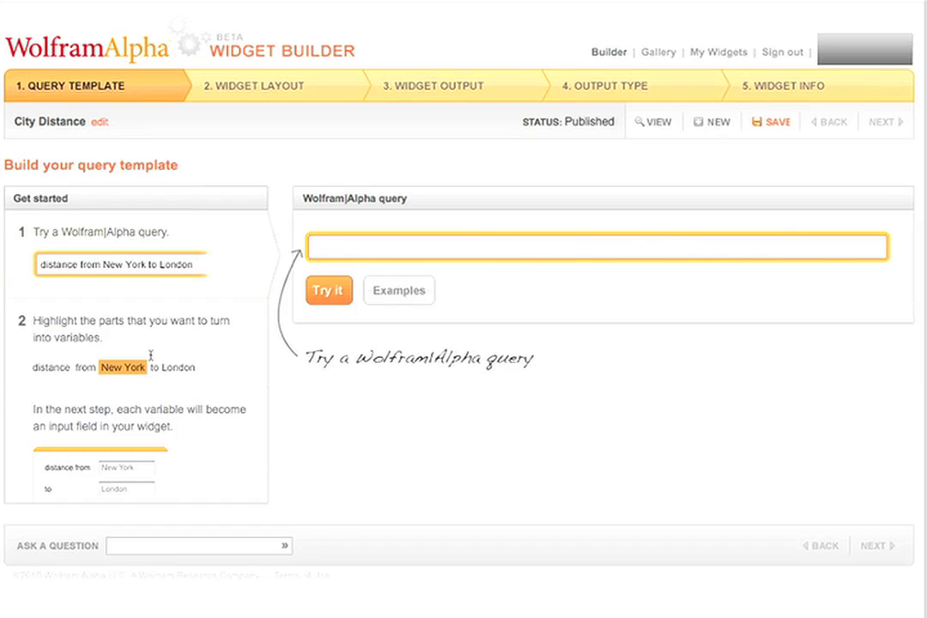
Preview the query 'distance from Boston to Chicago' and accept it as the widget's template.
text(distance from Boston to Chicago)
click(330, 290)
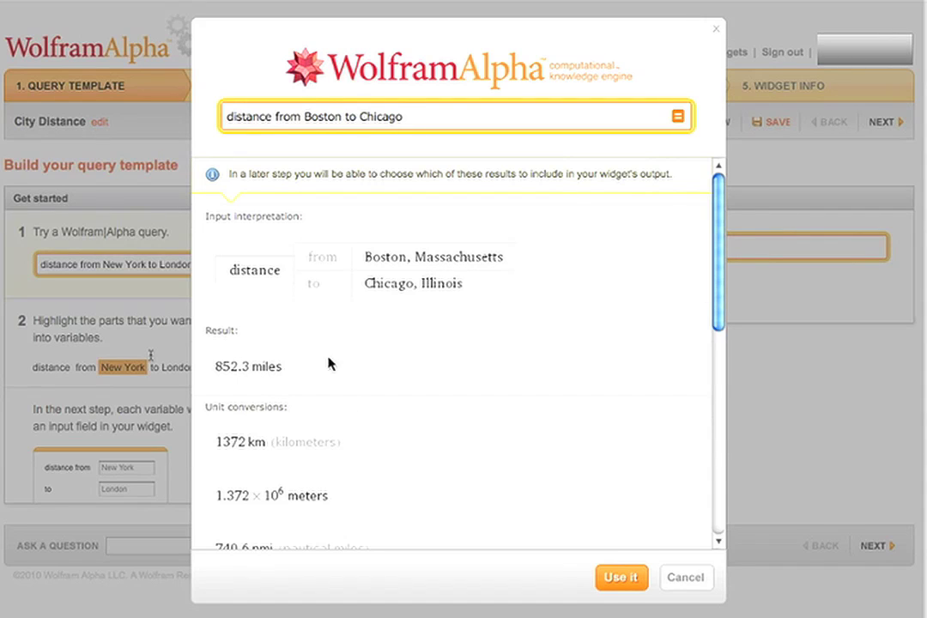
scroll(327, 367, down, 5)
scroll(326, 366, down, 2)
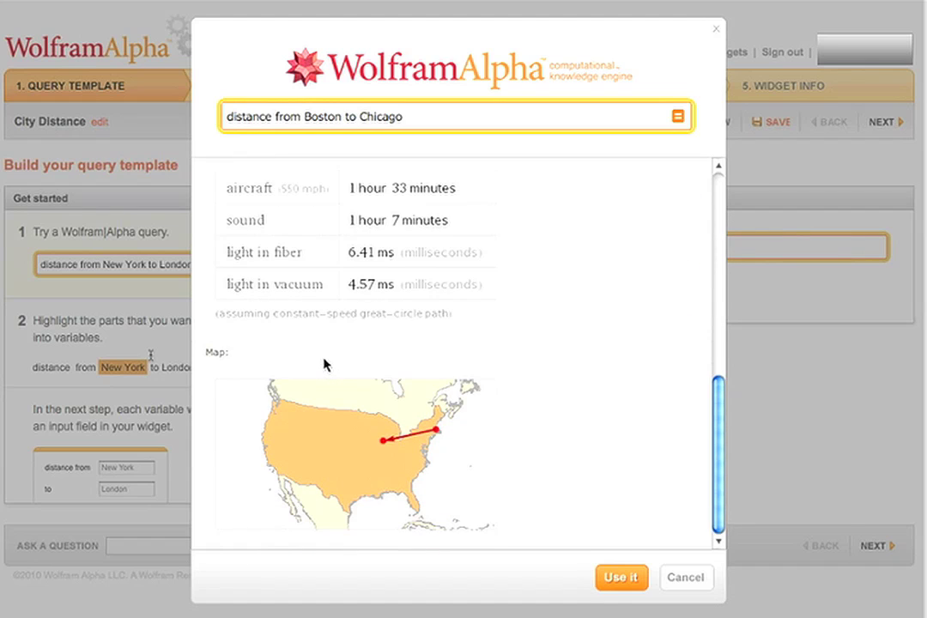
scroll(325, 365, up, 5)
scroll(325, 378, down, 5)
click(622, 578)
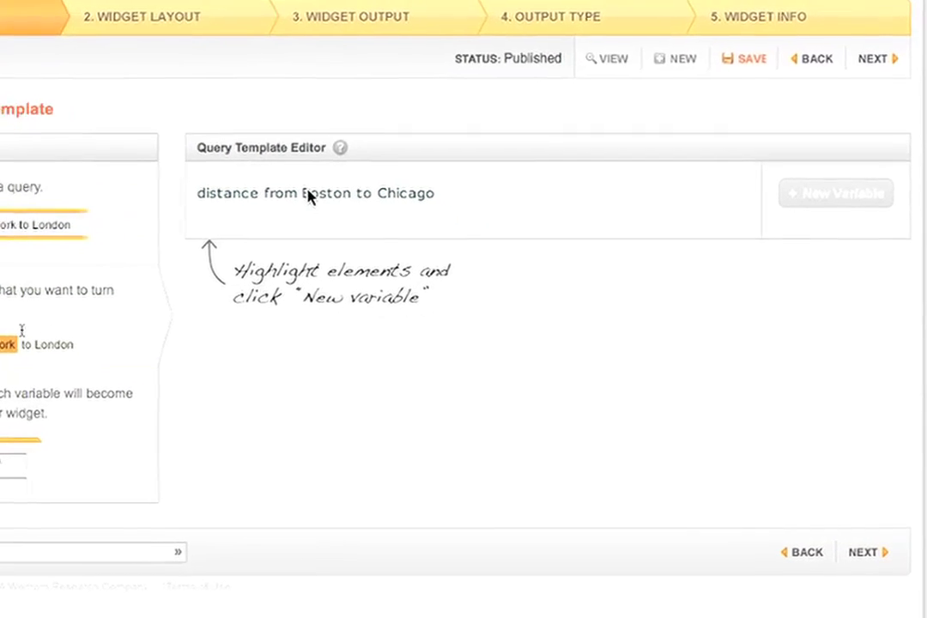
Make Boston and Chicago in the query template into widget variables.
drag(303, 194, 350, 194)
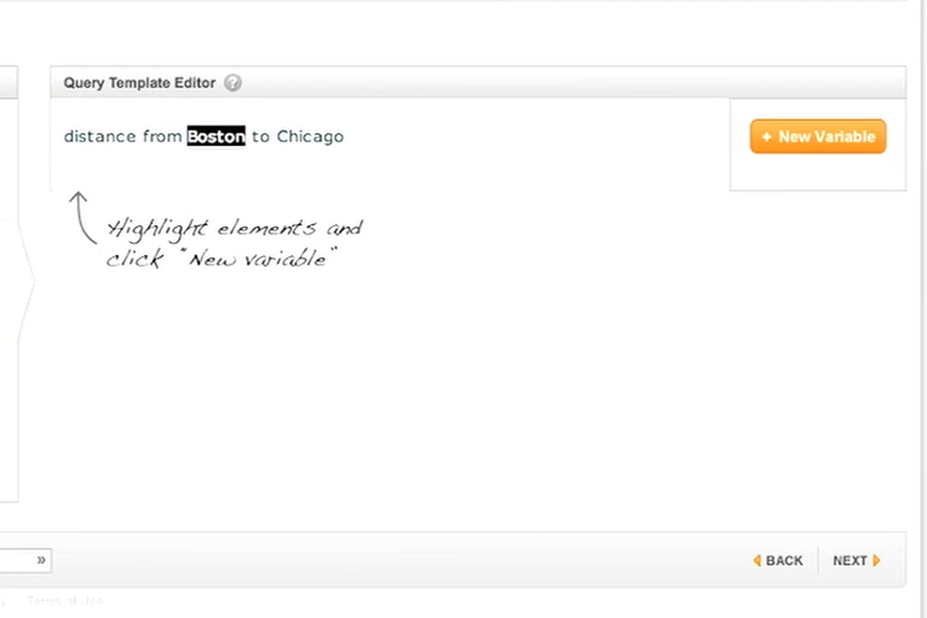
click(777, 147)
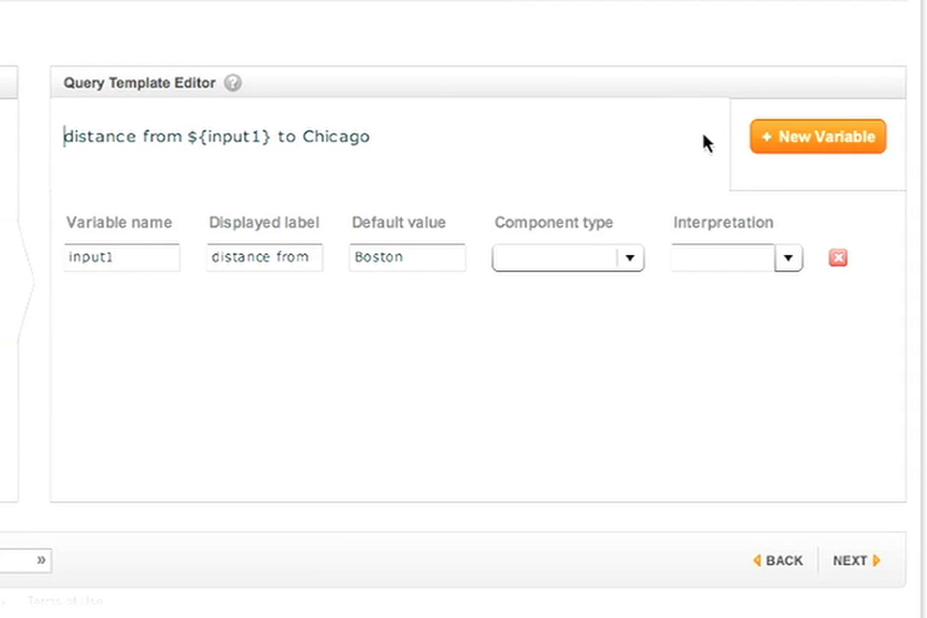
drag(302, 136, 370, 136)
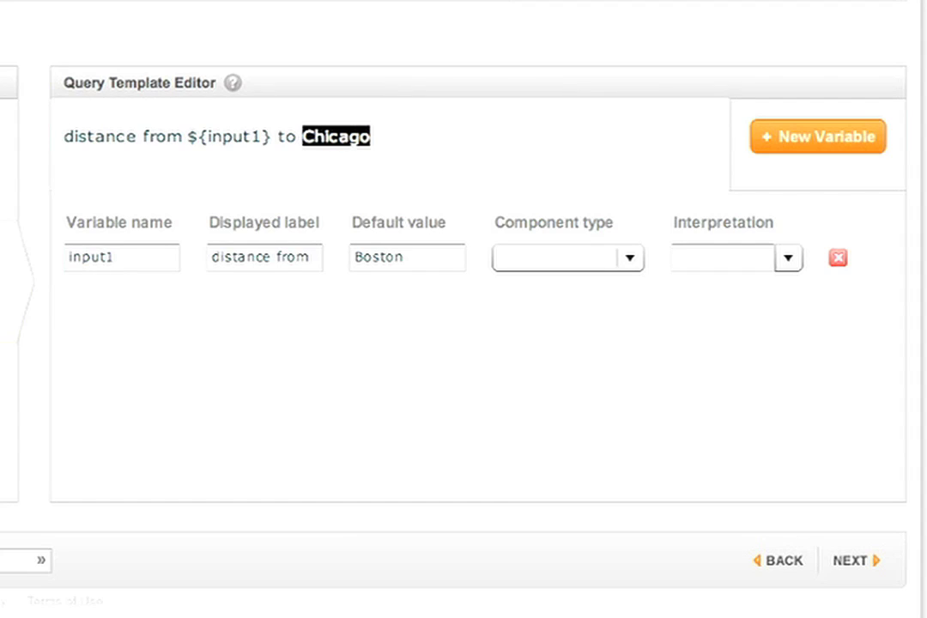
click(827, 140)
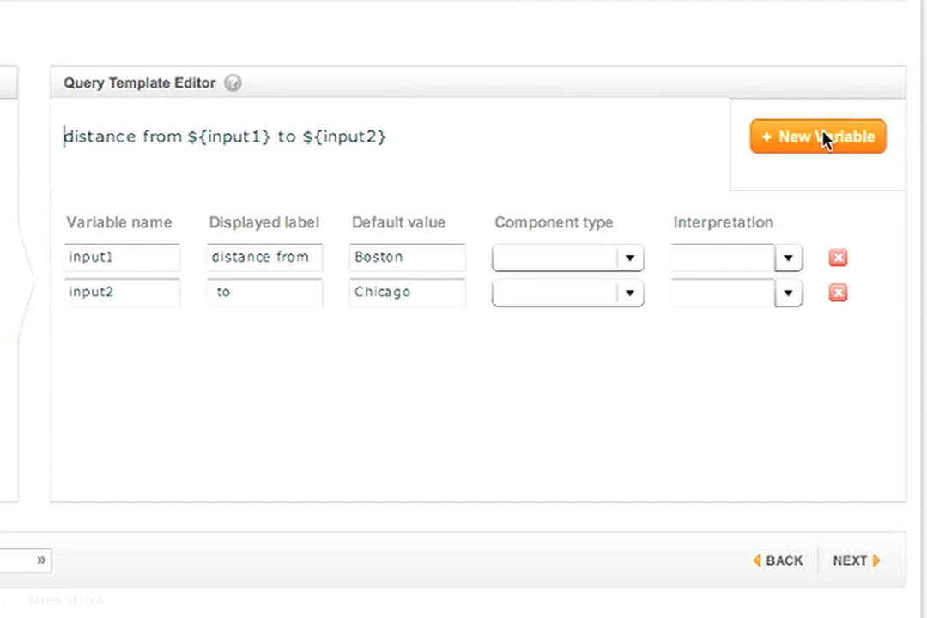
Label the two variables 'From City' and 'To City'.
click(238, 257)
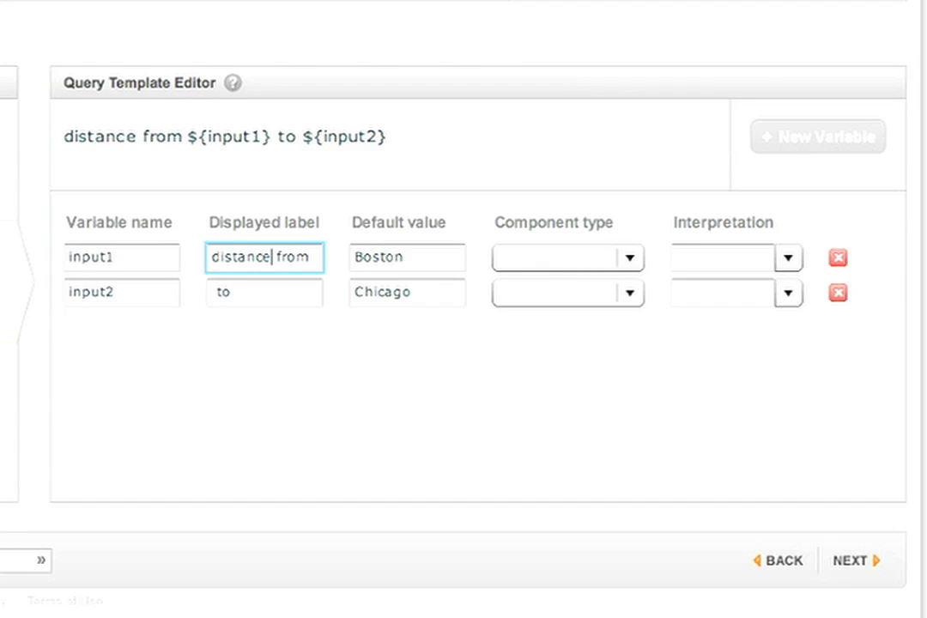
drag(215, 257, 292, 256)
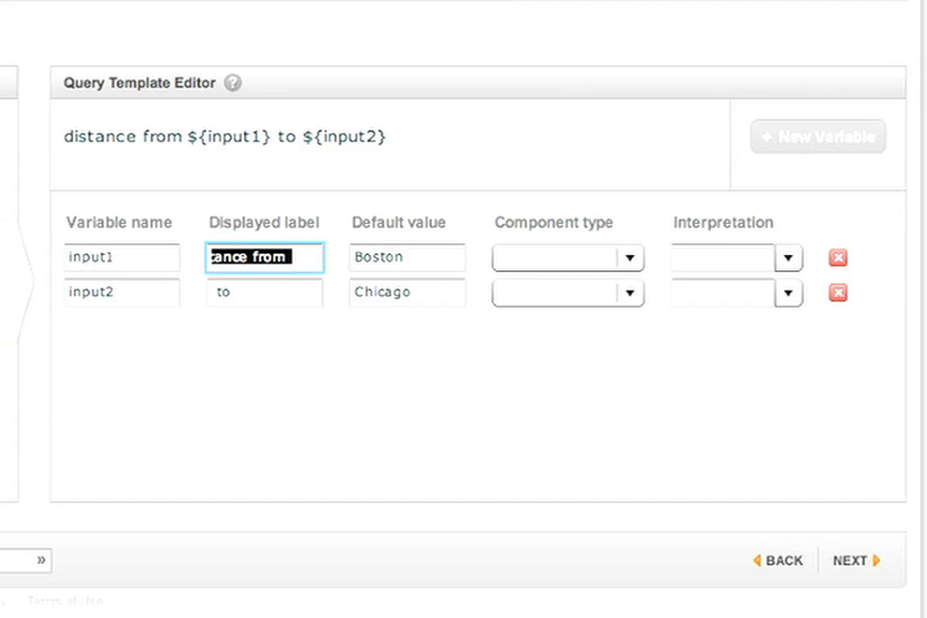
text(From)
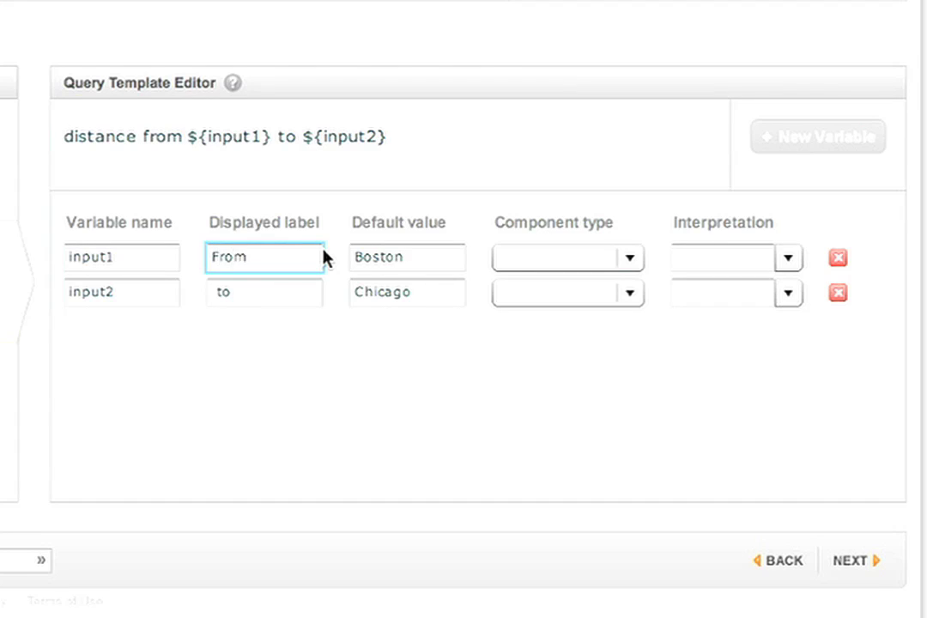
text( City)
key(Tab)
text(To City)
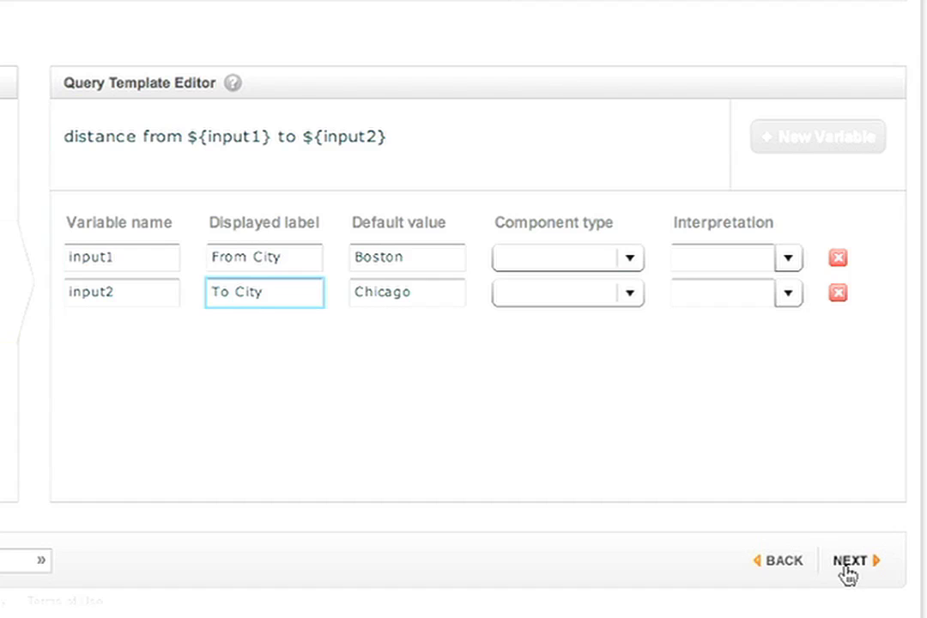
click(847, 564)
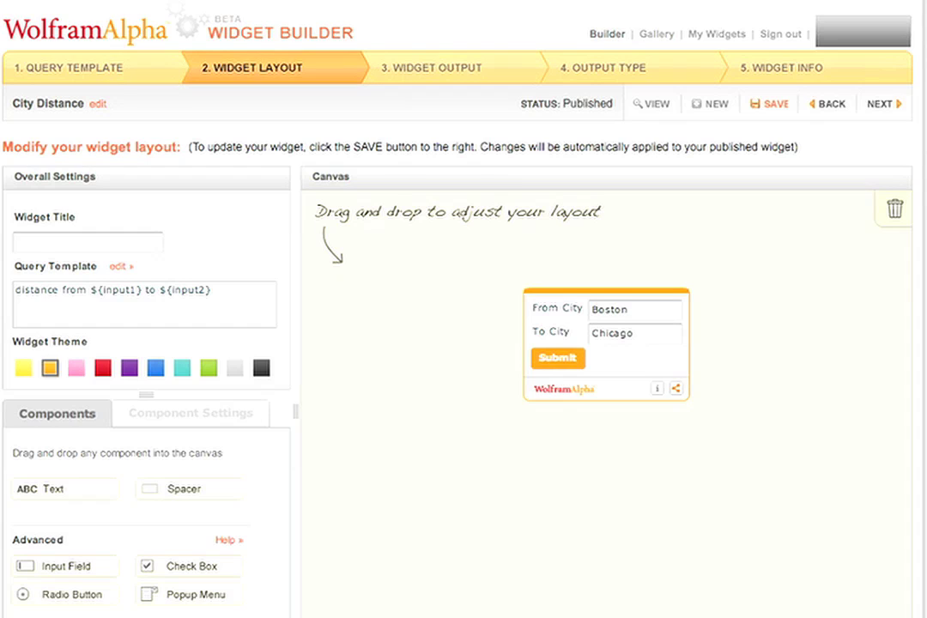
Title the widget 'Distance Calculator', place a spacer before Submit, and apply the black theme.
click(142, 242)
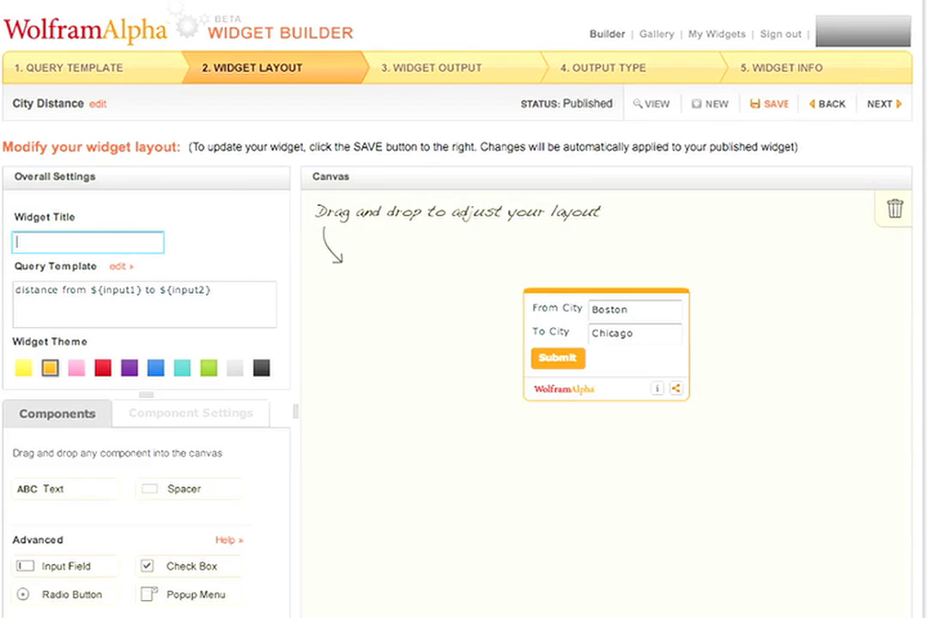
text(Dista)
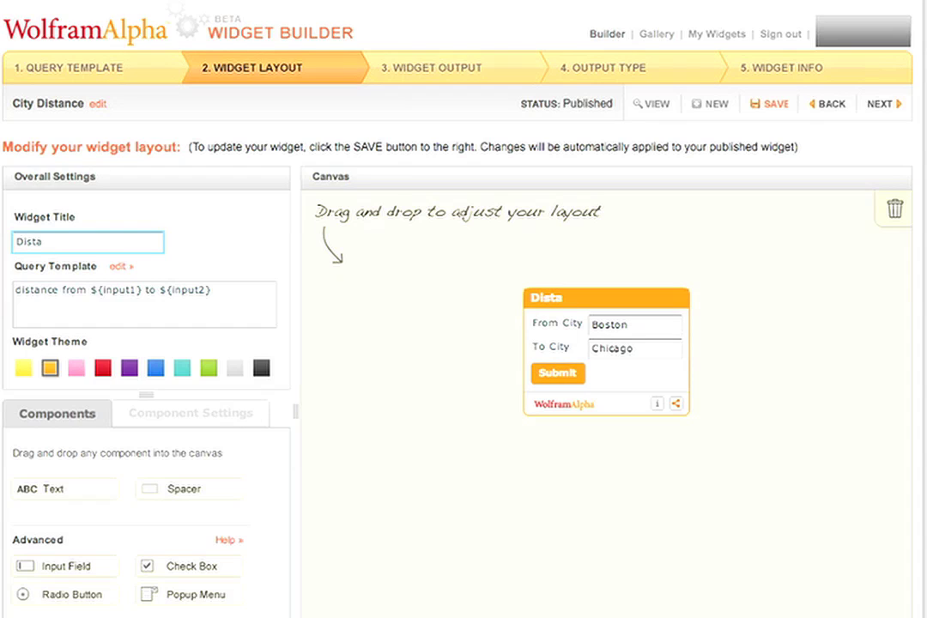
text(nce Calculator)
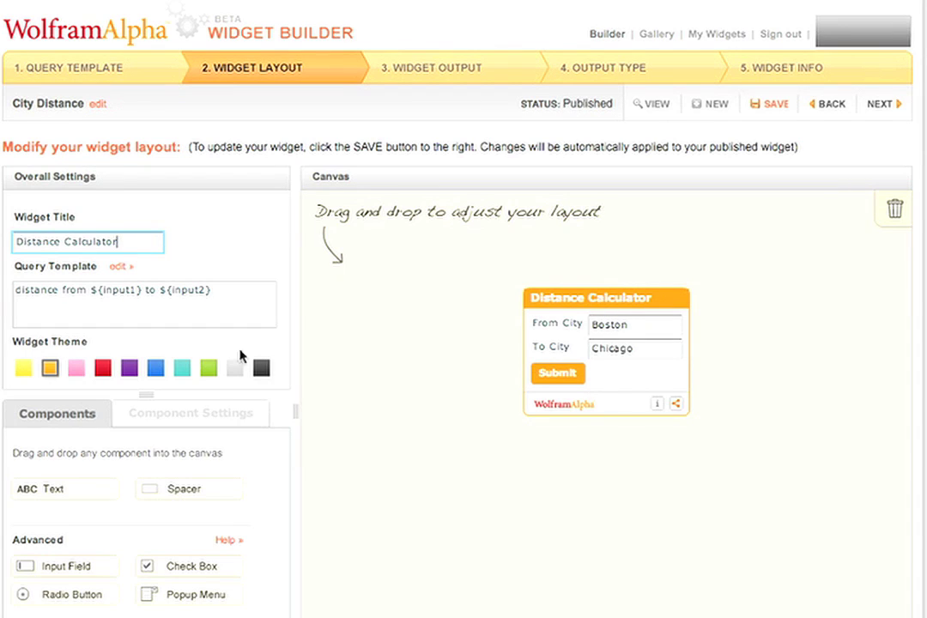
drag(181, 495, 227, 494)
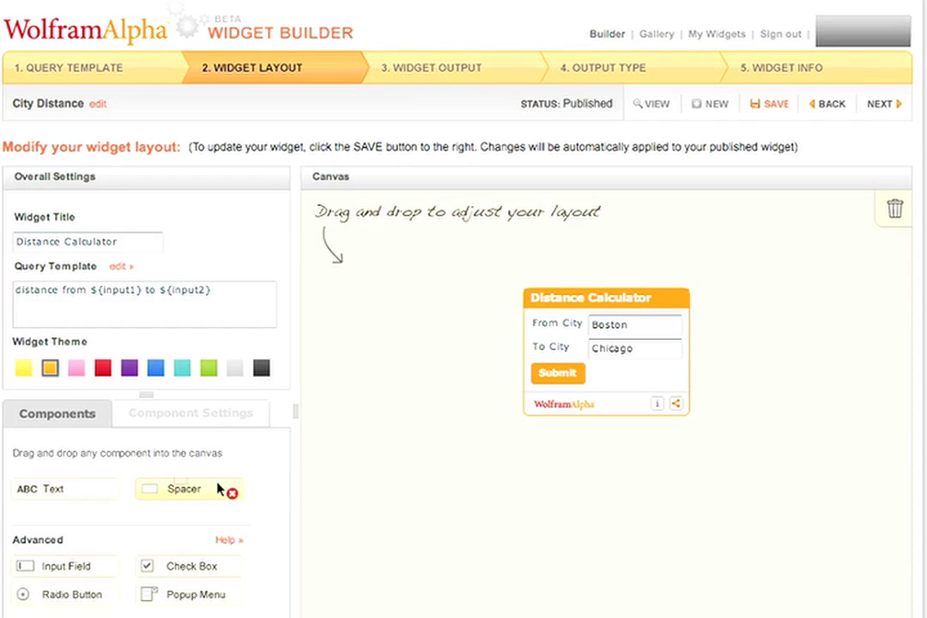
drag(577, 380, 592, 379)
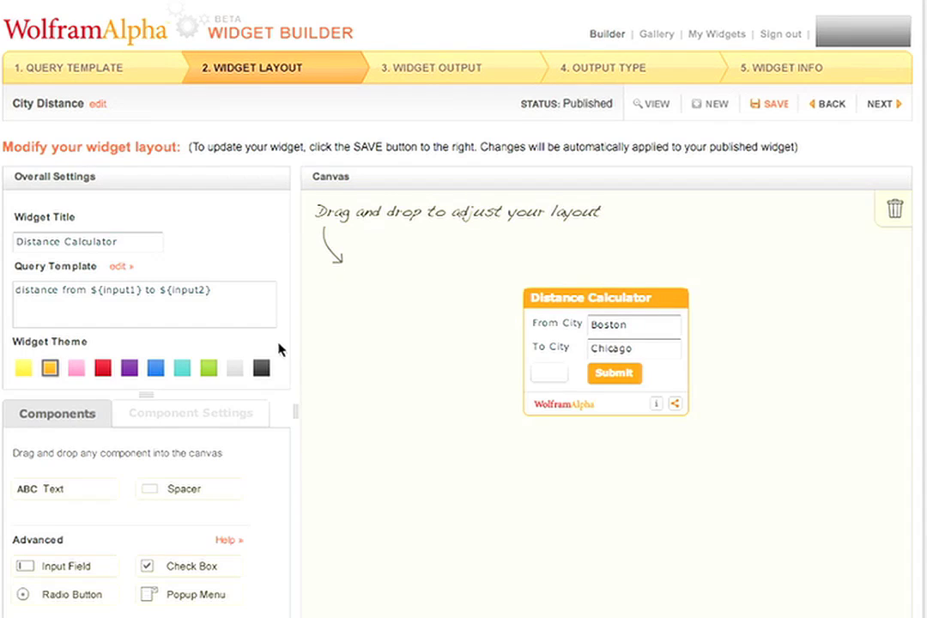
click(261, 369)
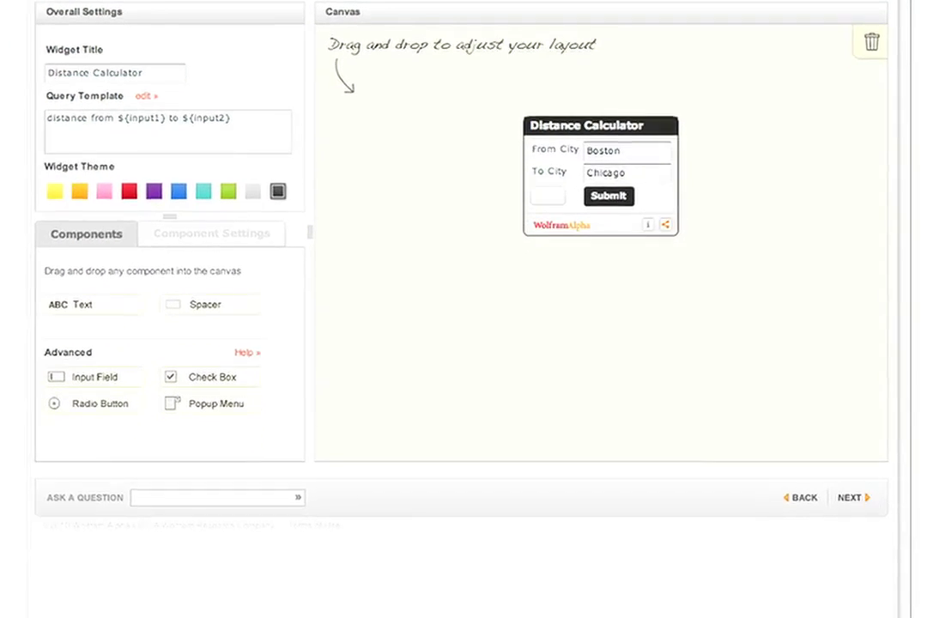
click(862, 606)
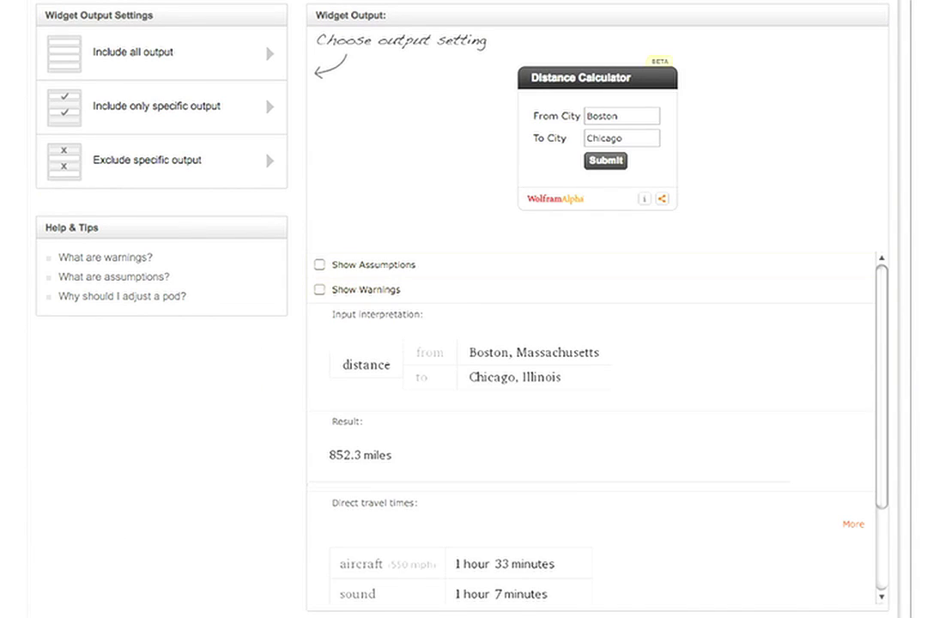
Limit the widget output to chosen pods, including Result but not Unit conversions.
scroll(553, 439, down, 1)
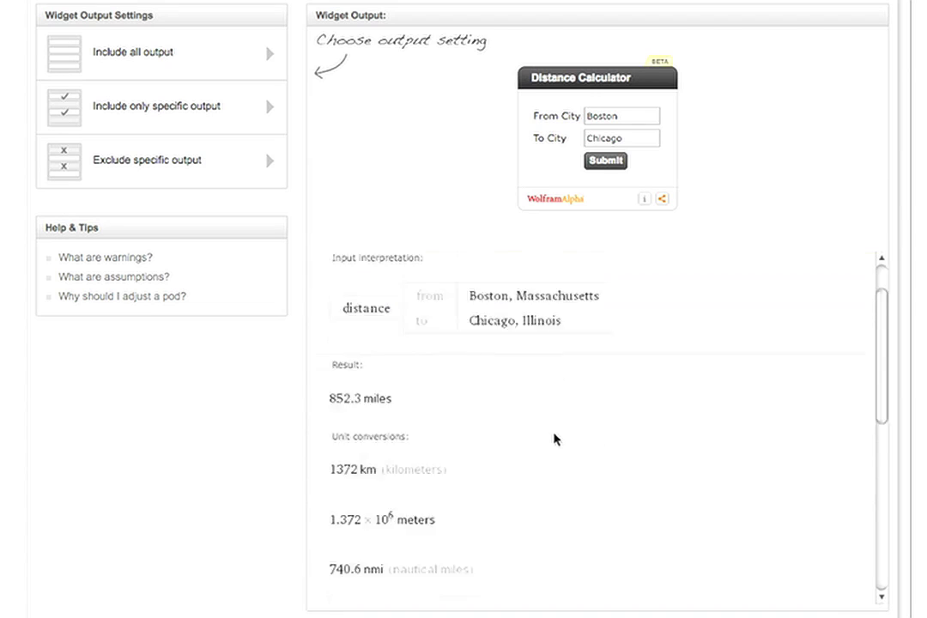
scroll(554, 439, down, 5)
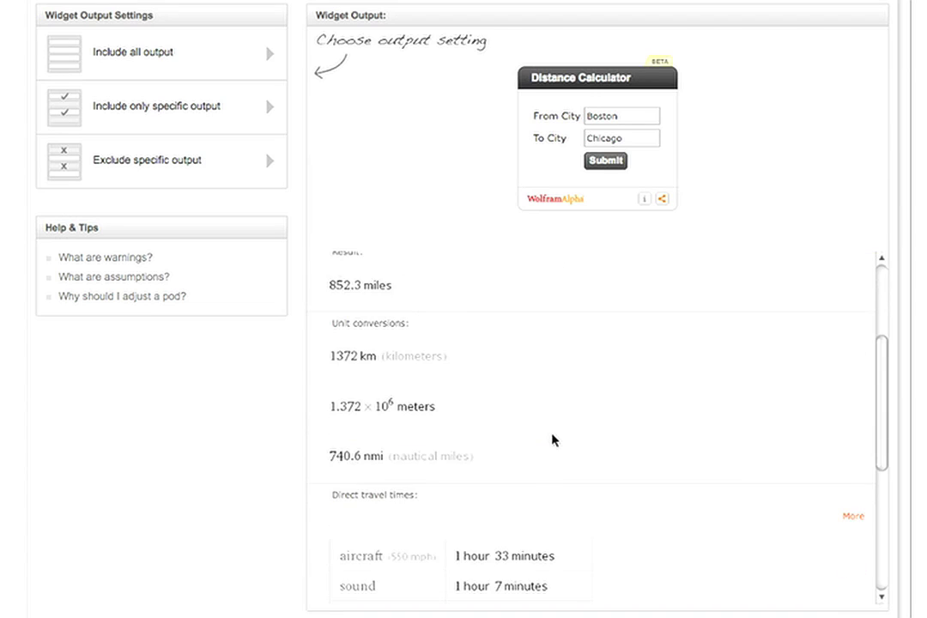
click(116, 112)
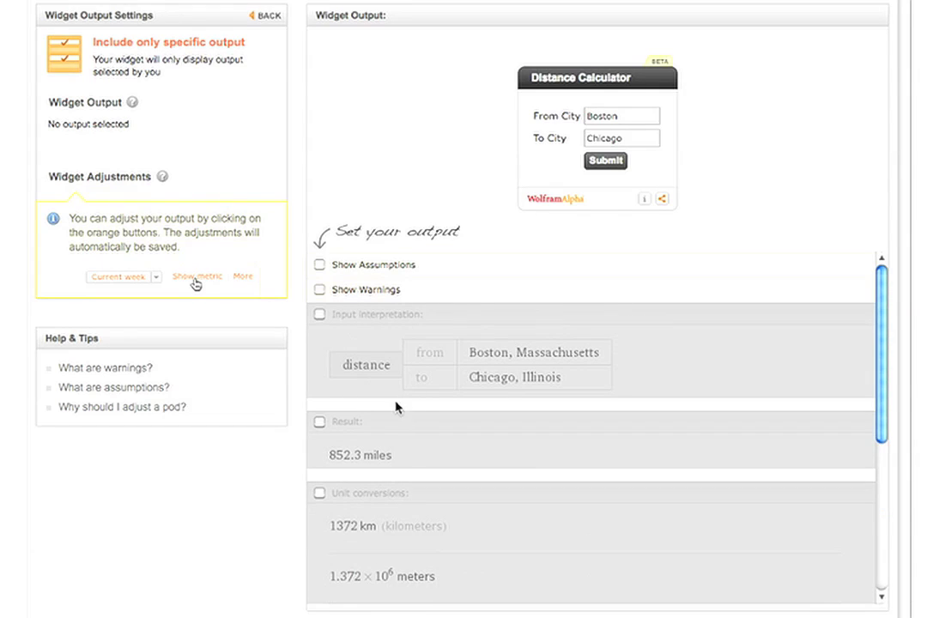
click(319, 422)
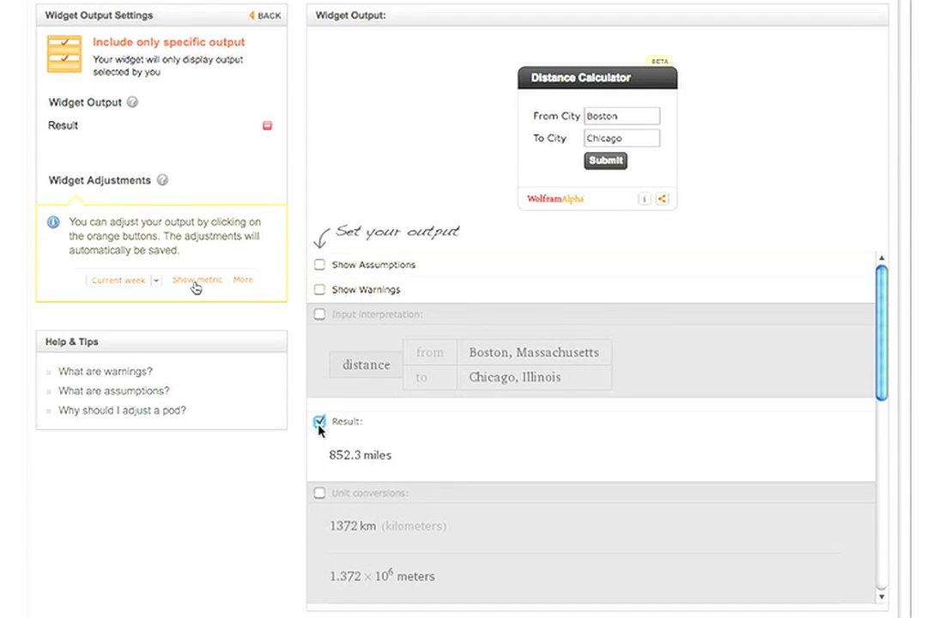
click(319, 493)
scroll(393, 471, down, 3)
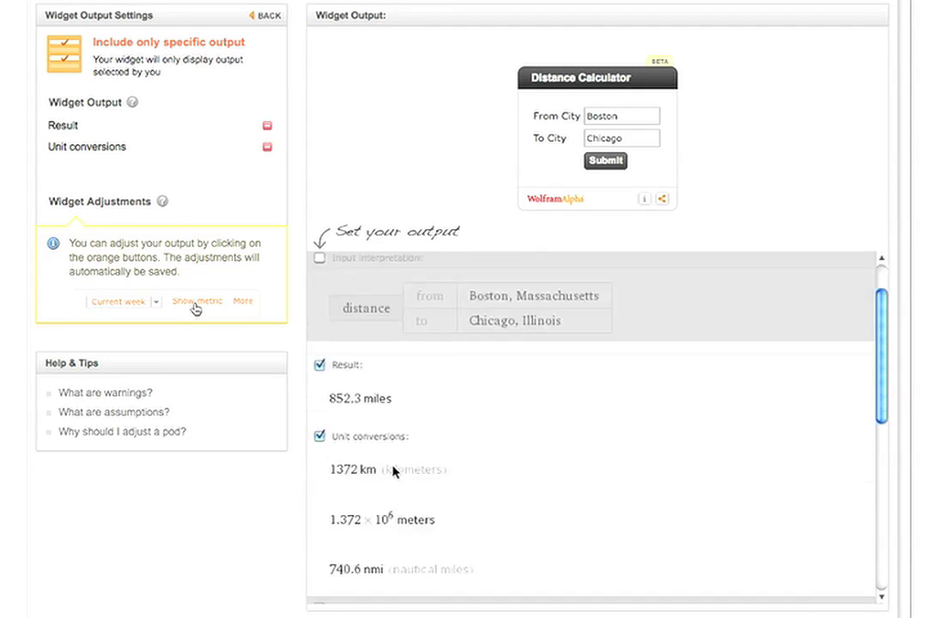
click(319, 380)
Add the Map pod to the widget output.
scroll(350, 444, down, 5)
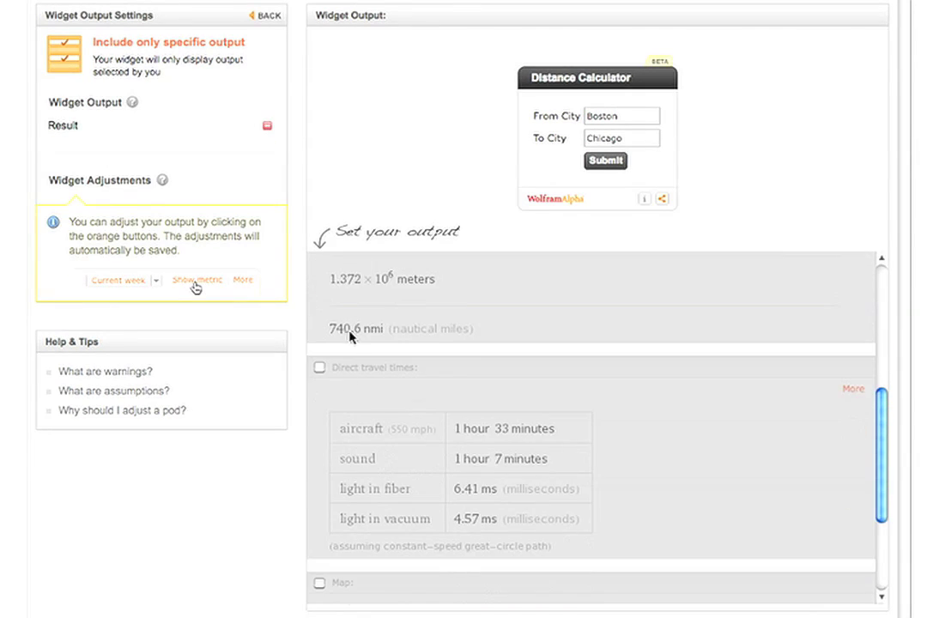
scroll(352, 334, up, 5)
scroll(354, 338, down, 5)
scroll(347, 369, down, 4)
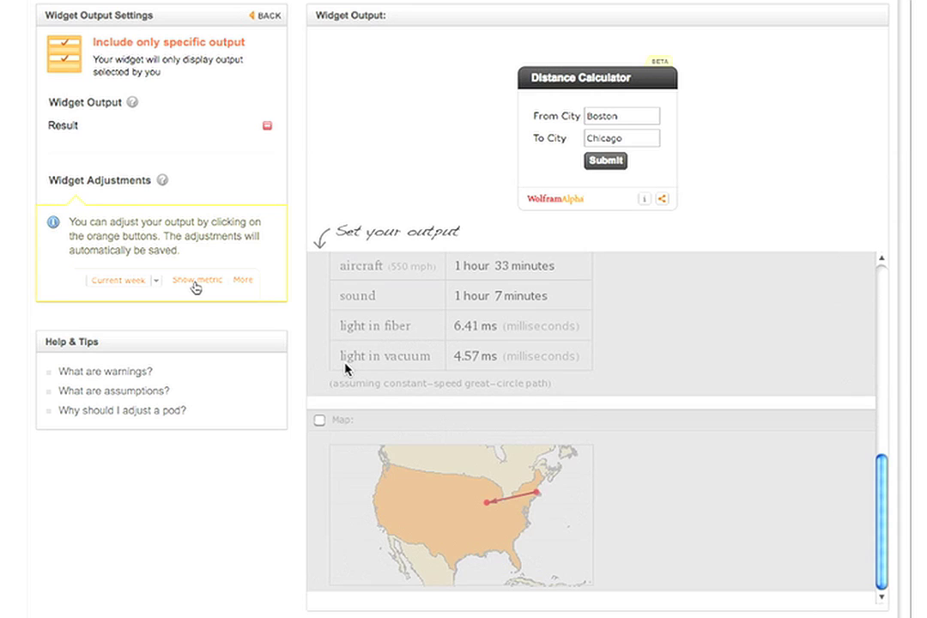
click(319, 421)
scroll(505, 395, up, 10)
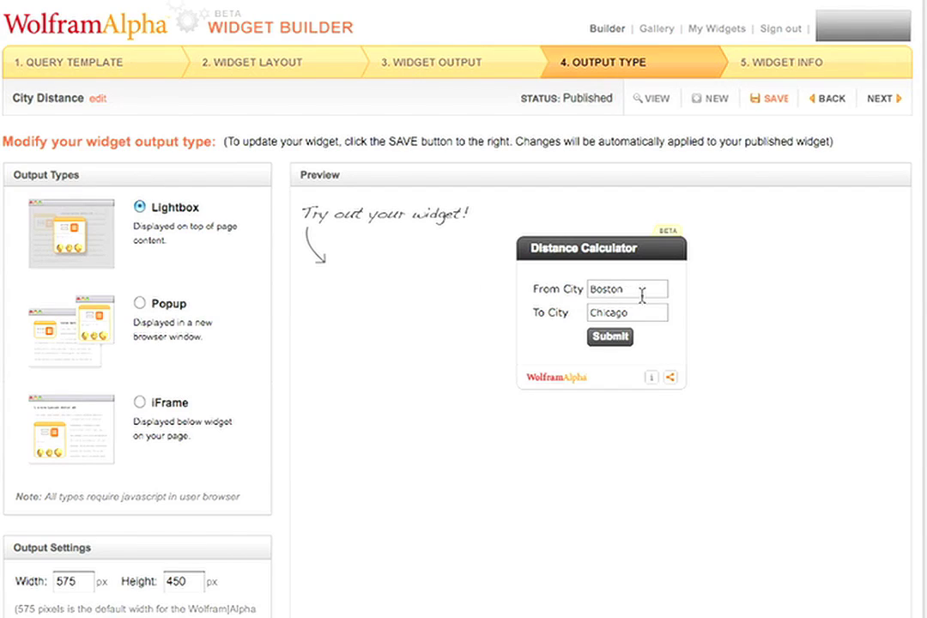
click(603, 340)
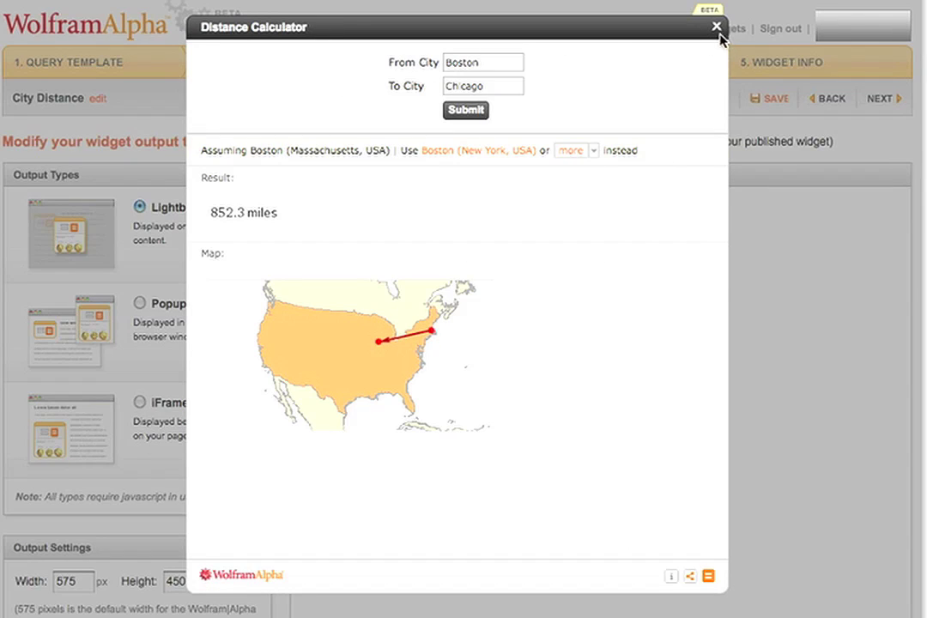
double_click(490, 86)
text(San Francisco)
click(486, 114)
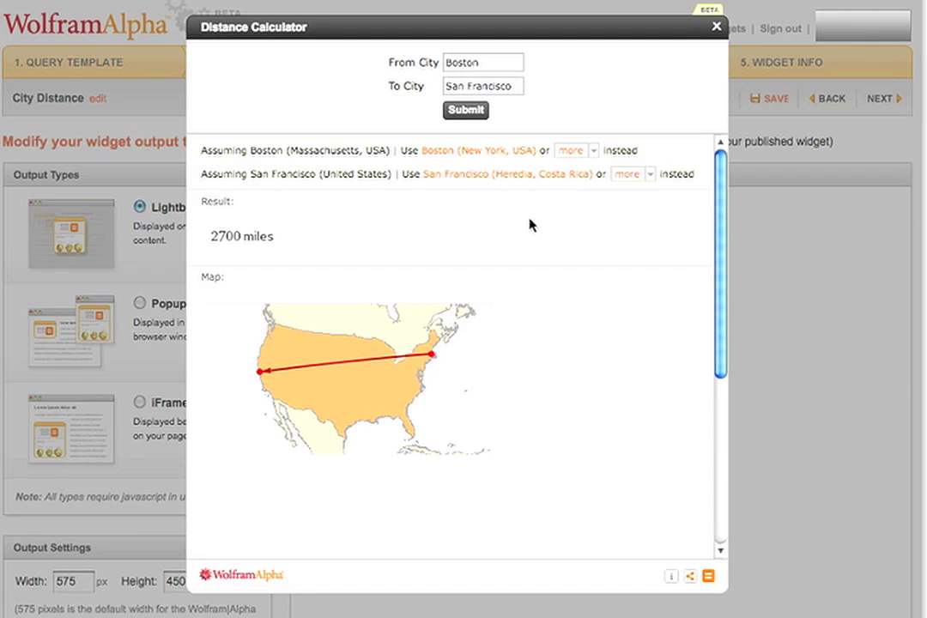
click(716, 26)
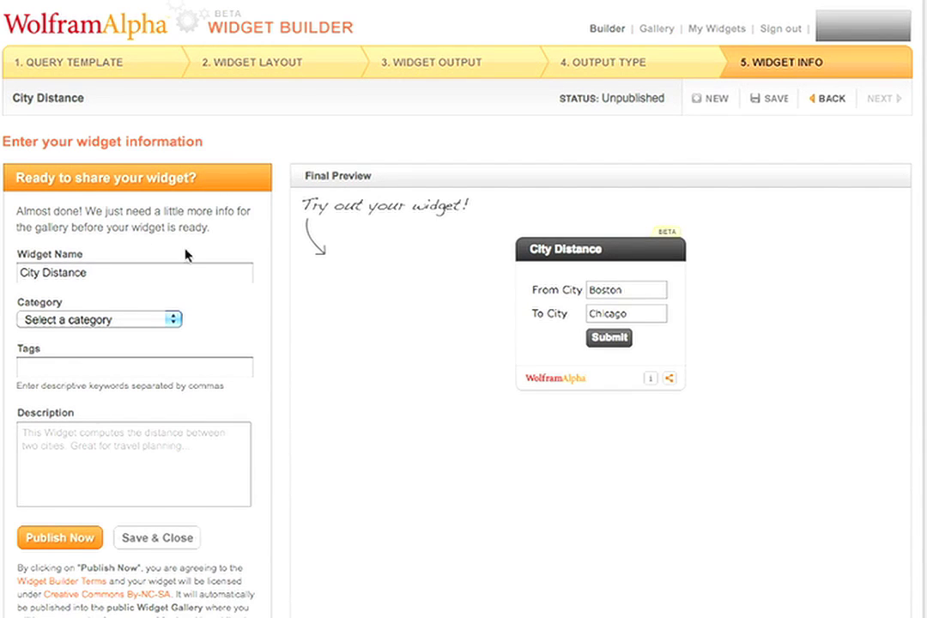
Set category Places & Geography and description 'Calculate the distance between cities'.
click(131, 320)
scroll(108, 471, down, 4)
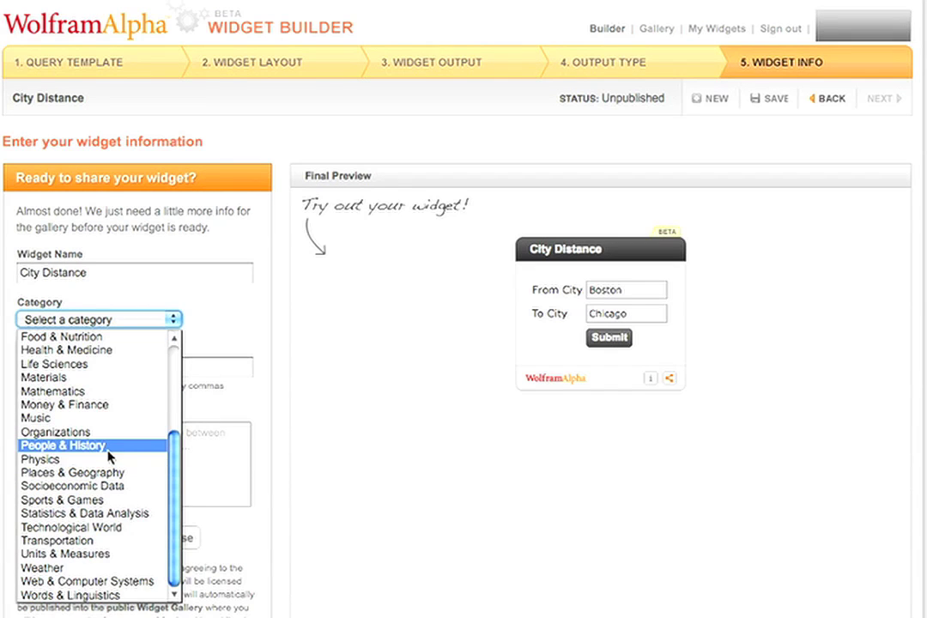
click(107, 473)
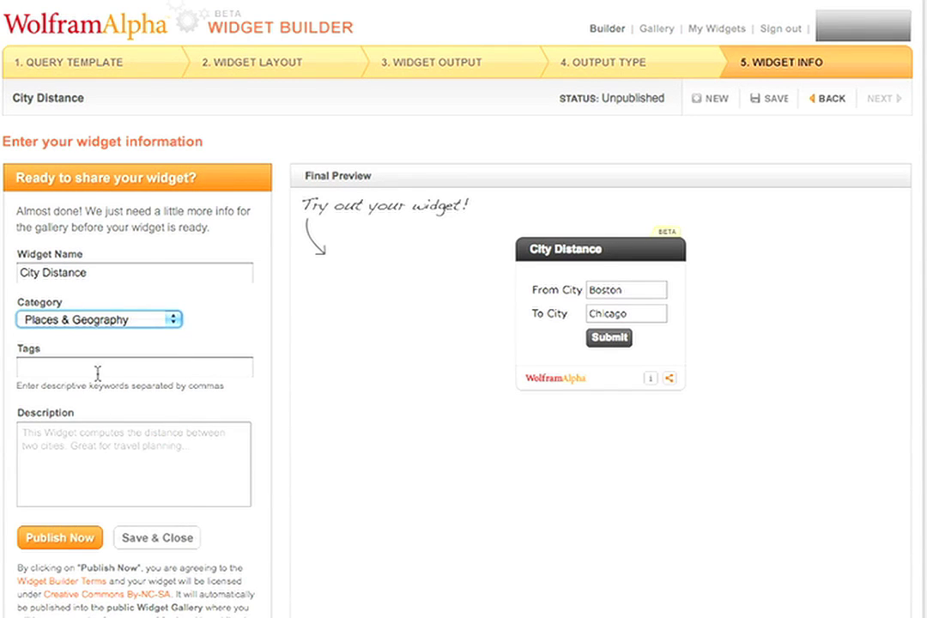
click(106, 452)
text(Cal)
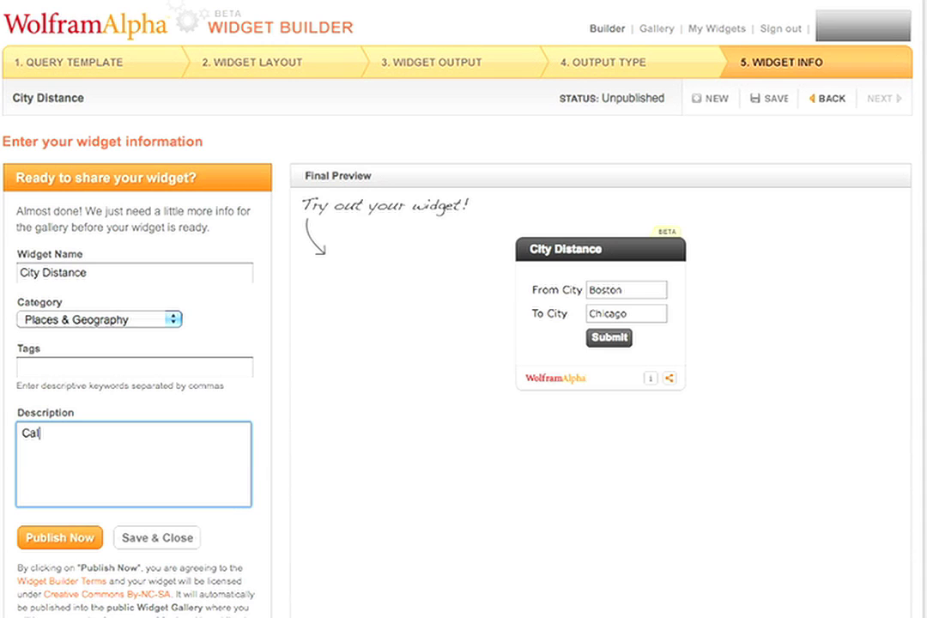
text(culate the distanc)
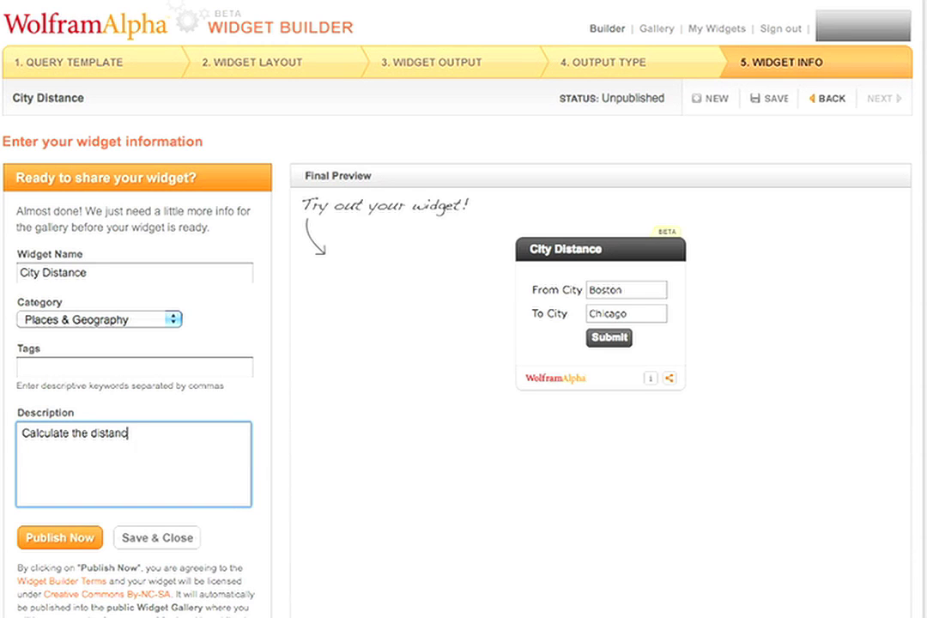
text(e between cities)
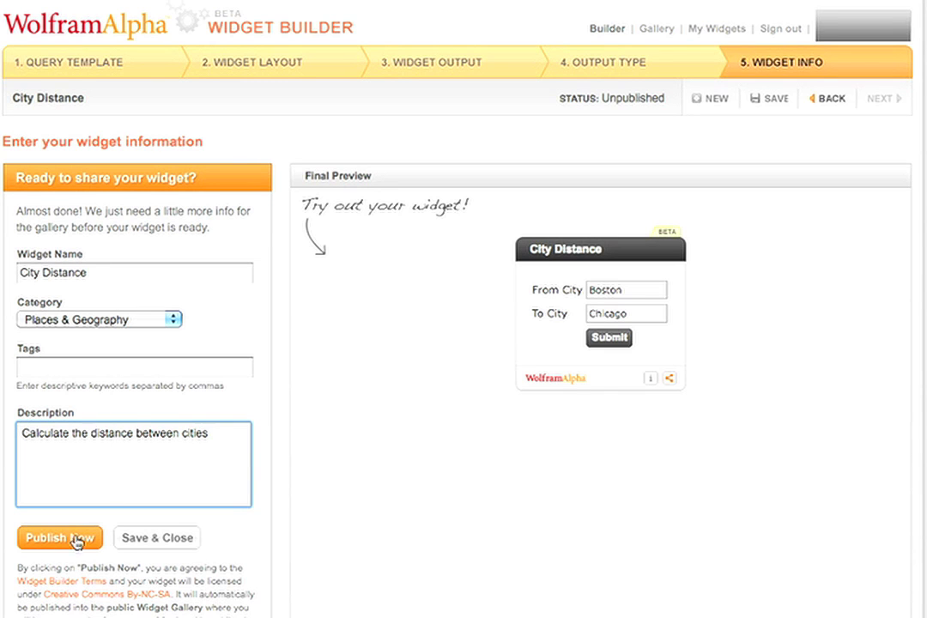
Publish the widget to the gallery and open its Blogger embedding option.
click(51, 541)
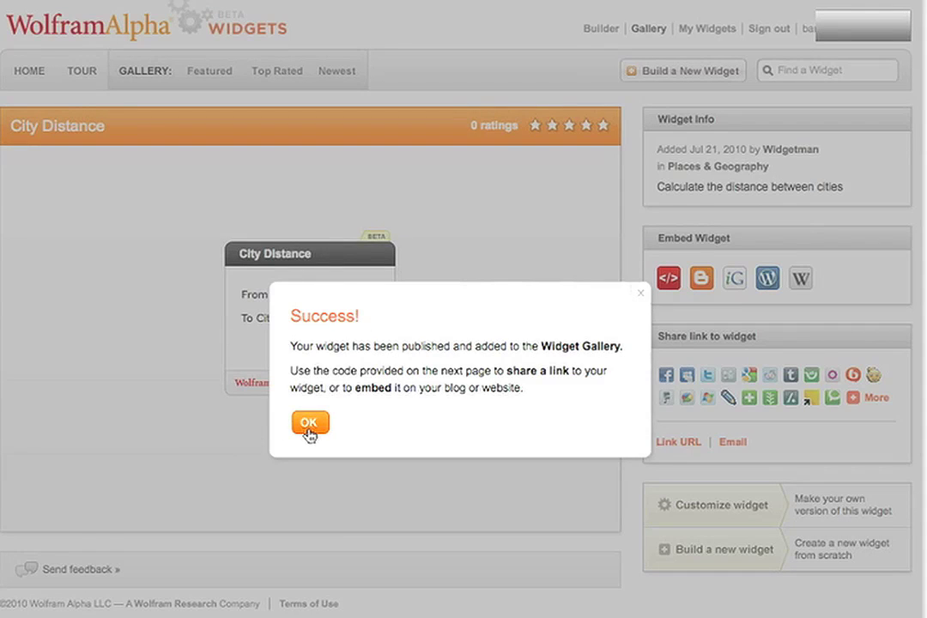
click(307, 427)
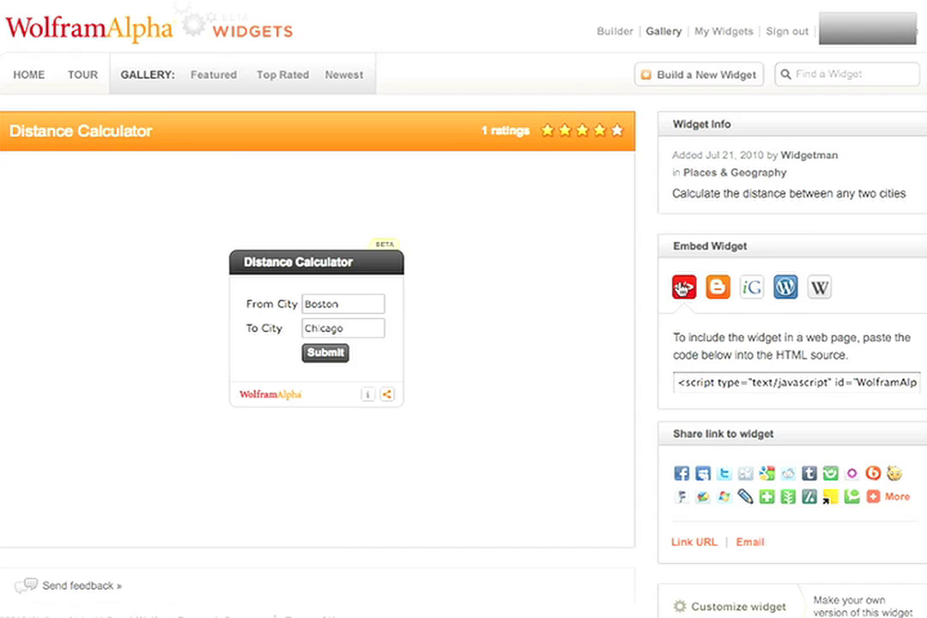
click(683, 288)
click(721, 292)
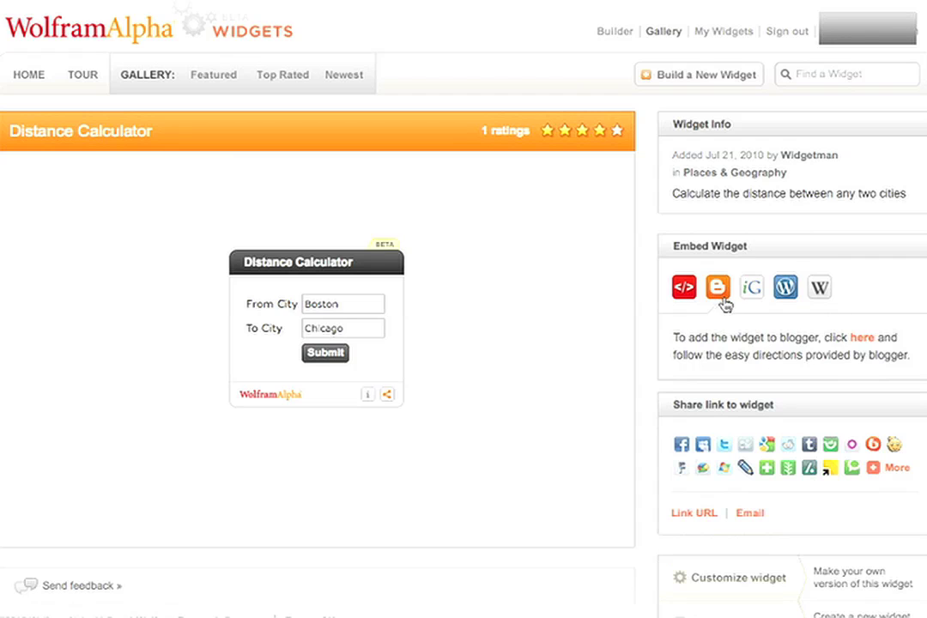
click(865, 340)
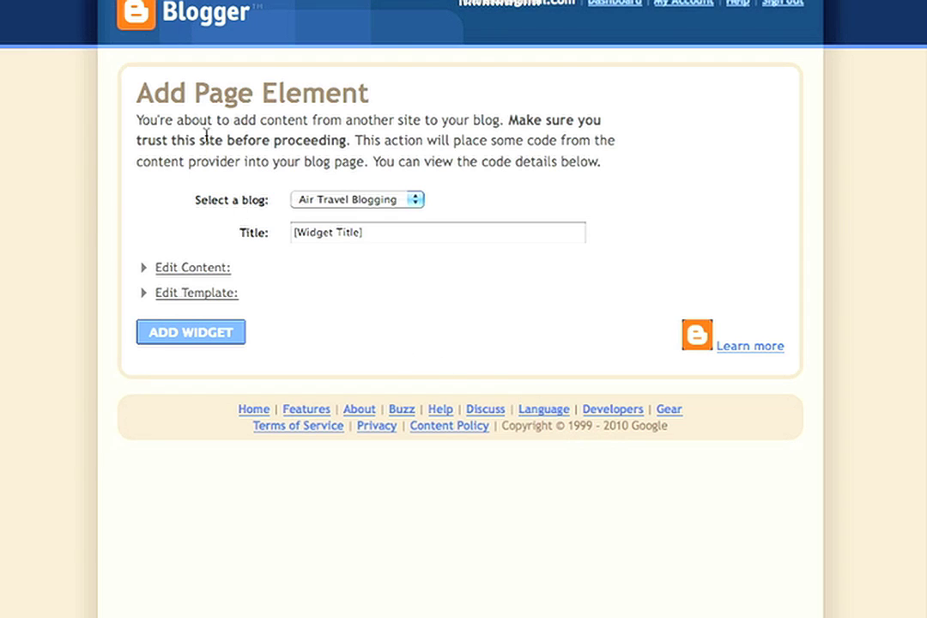
Title the Blogger page element 'Distance Calculator' and add it to the blog layout.
triple_click(386, 232)
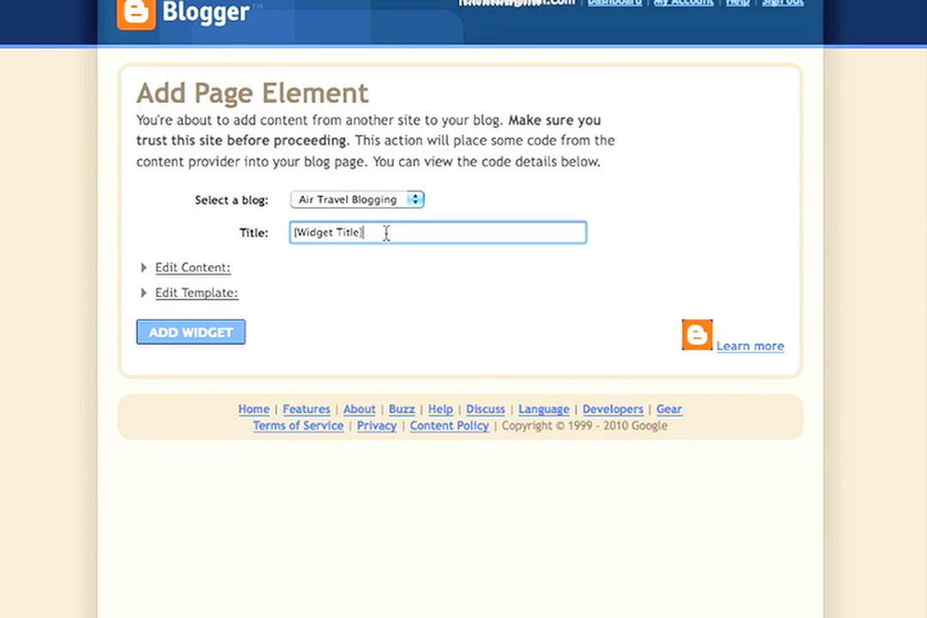
text(D)
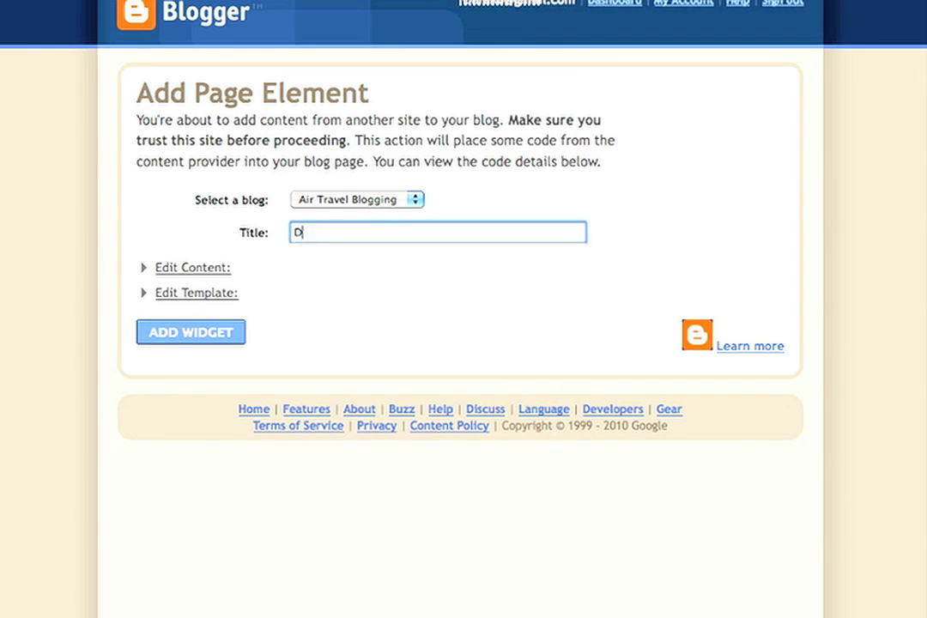
text(istanc)
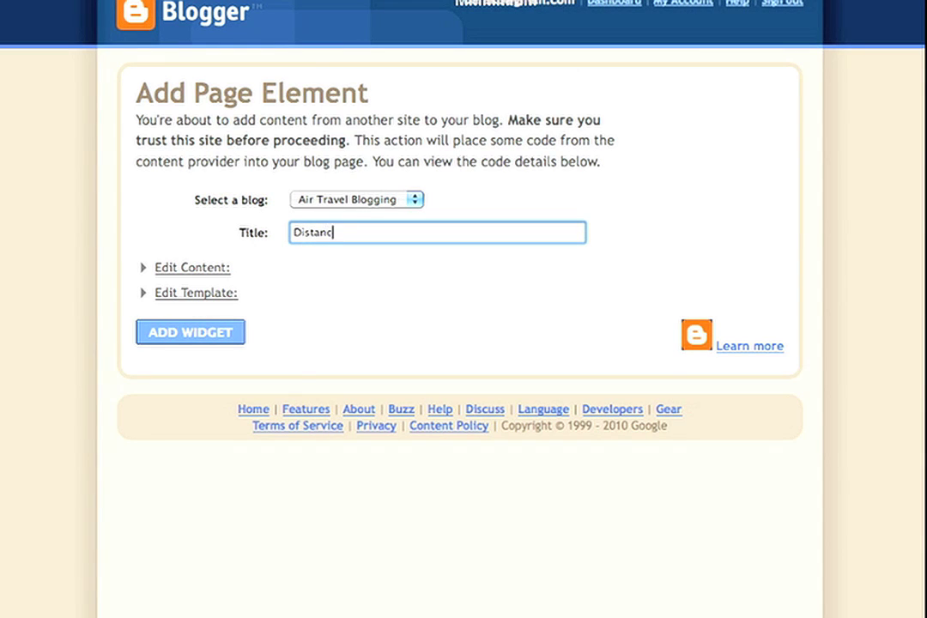
text(e Cal)
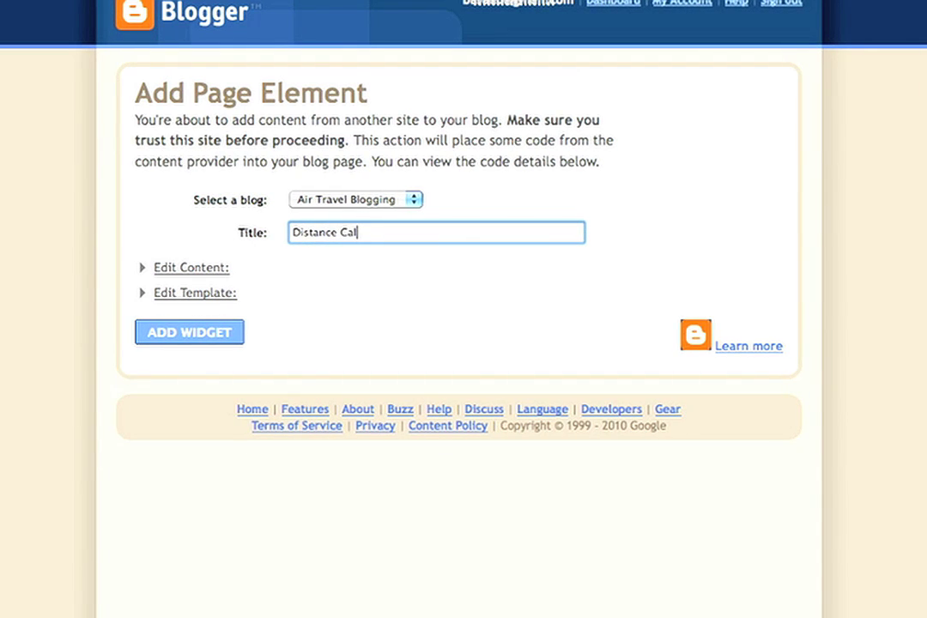
text(culator)
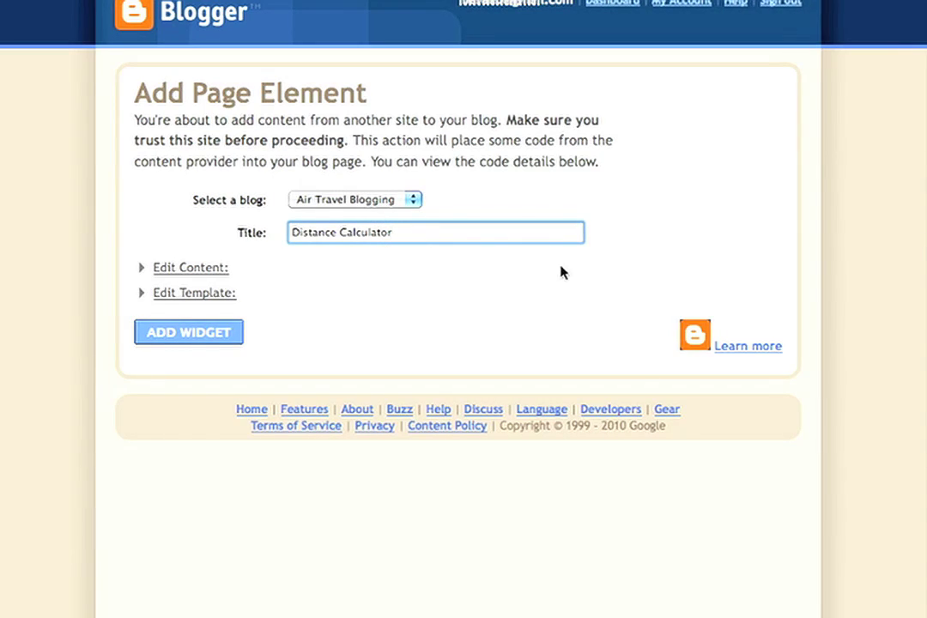
click(189, 333)
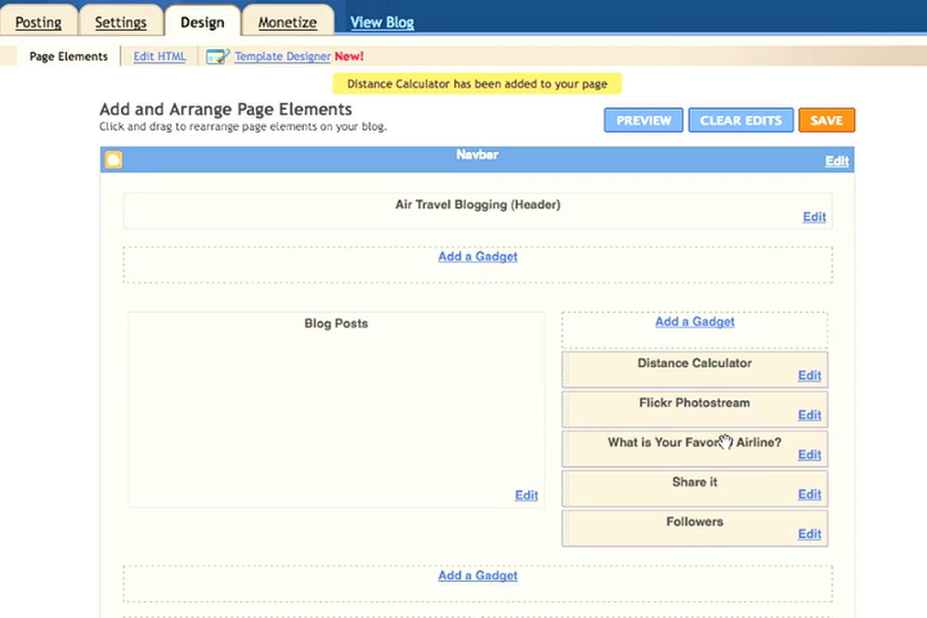
Save the Blogger layout and view the live blog with the new widget.
click(828, 120)
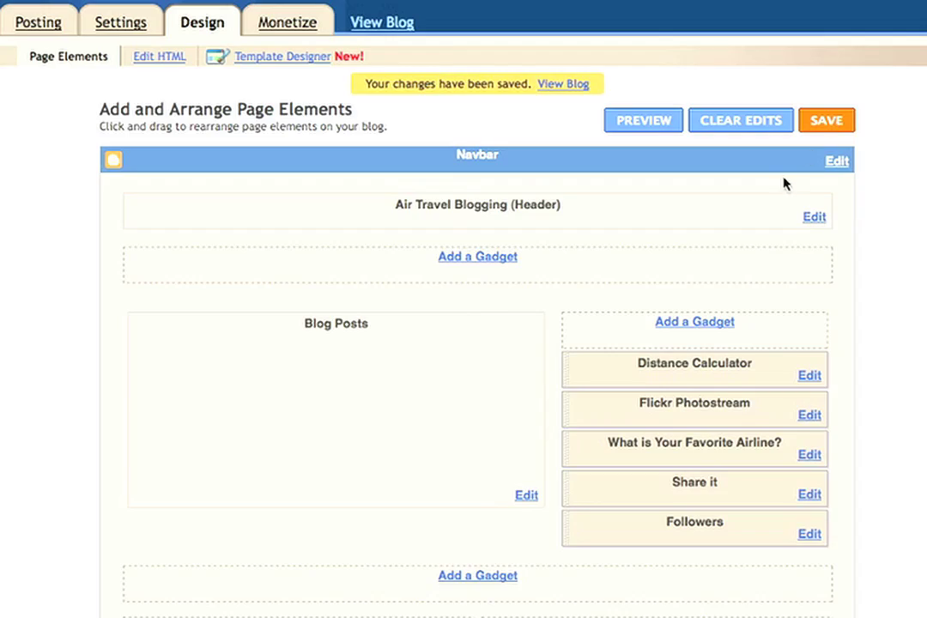
click(576, 86)
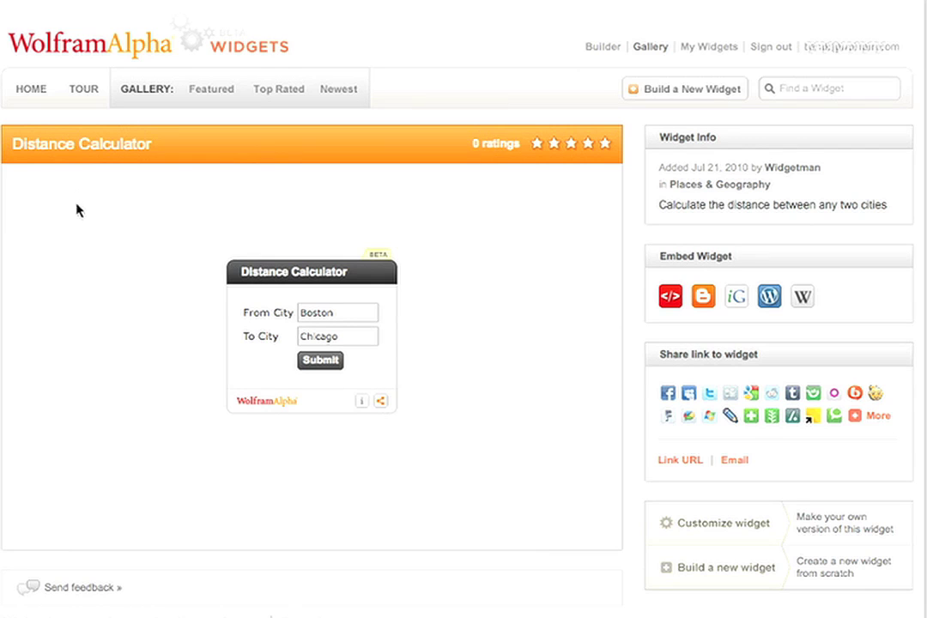
Open the top-rated Quick calorie calculator and view its info and sharing options.
click(283, 93)
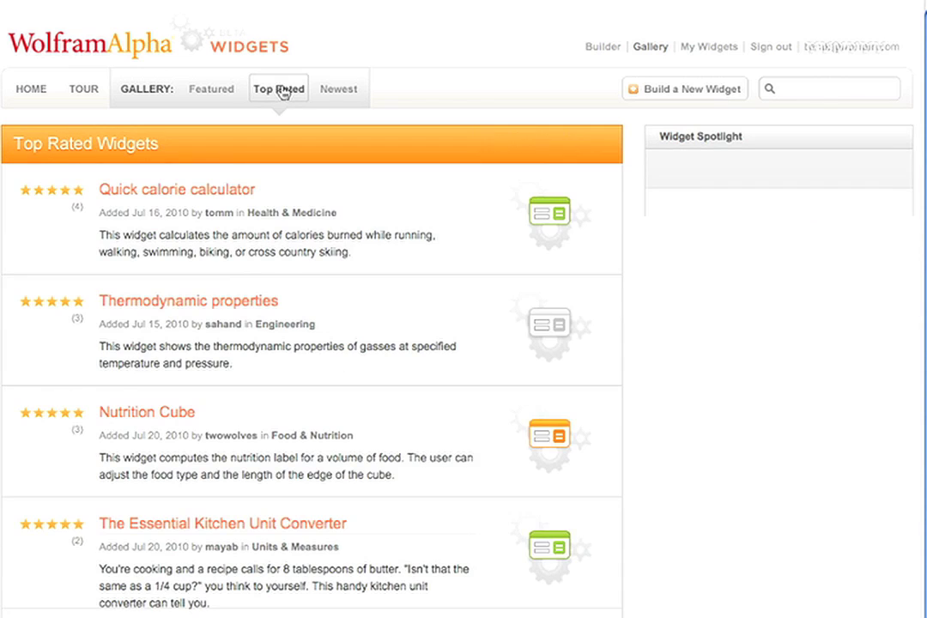
click(191, 190)
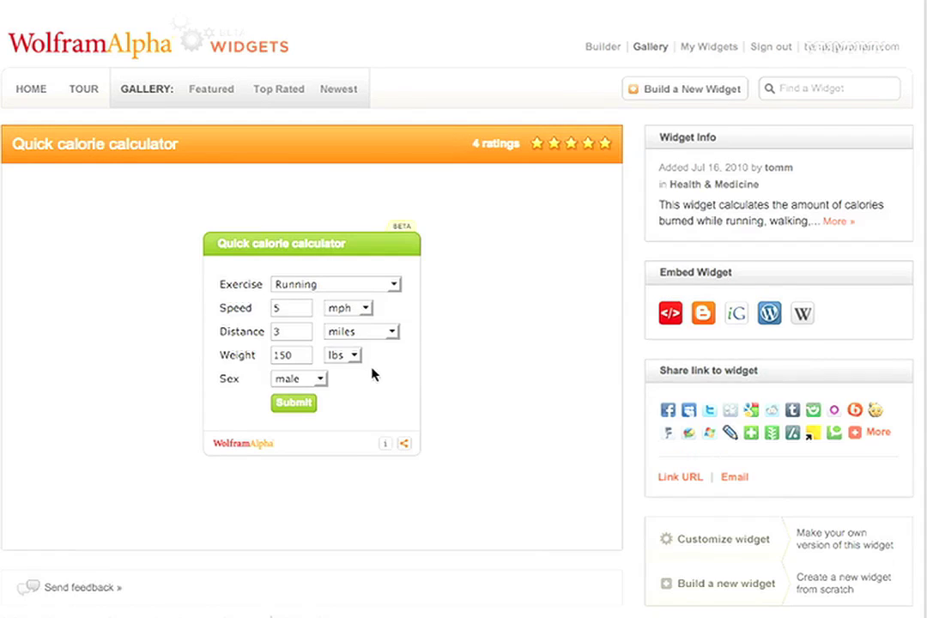
click(388, 444)
click(404, 444)
Check the calculator's Exercise list, keep Running, and return to Top Rated Widgets.
click(393, 284)
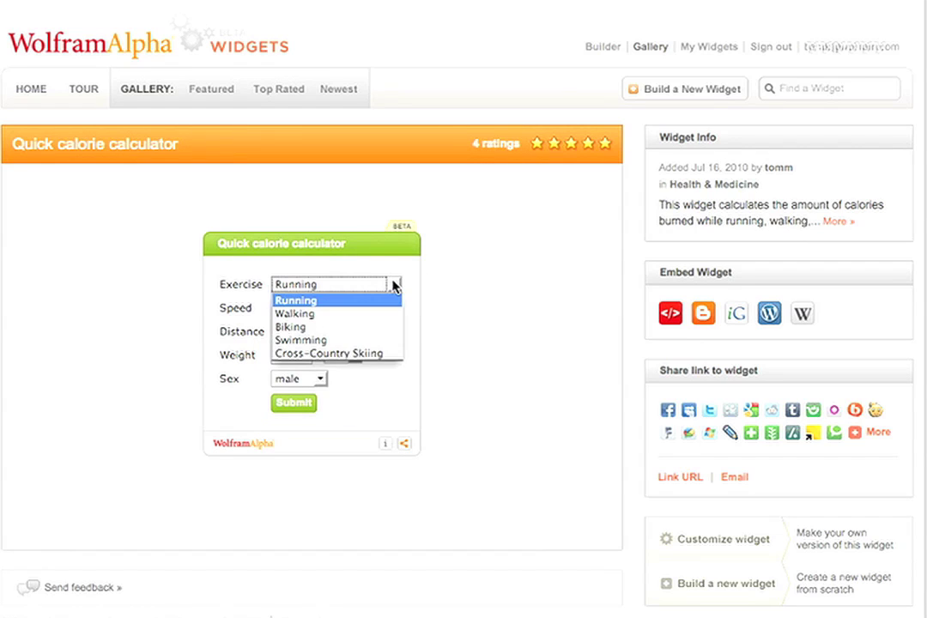
click(393, 284)
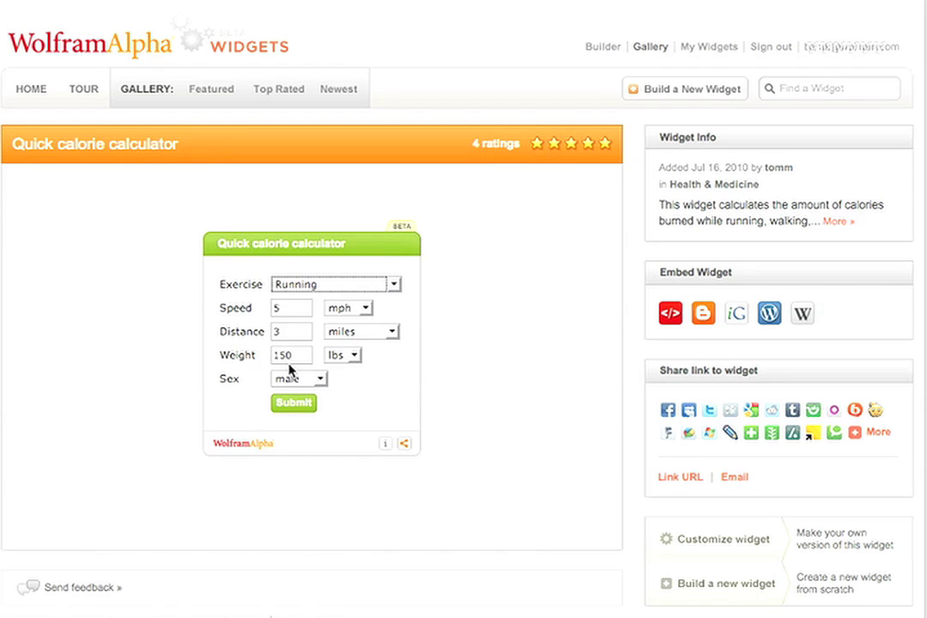
mouse_move(409, 438)
click(297, 90)
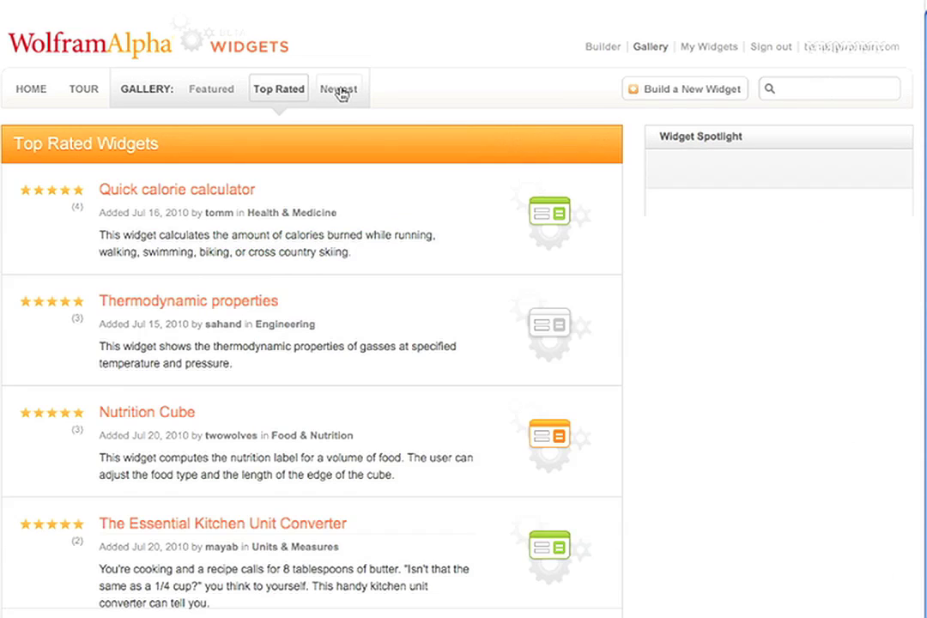
click(340, 91)
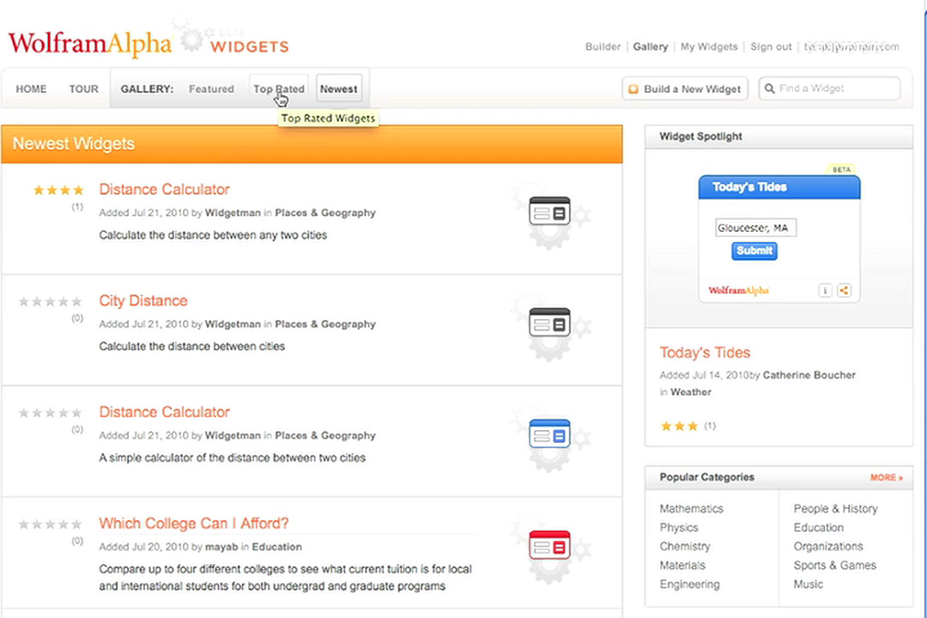
click(279, 97)
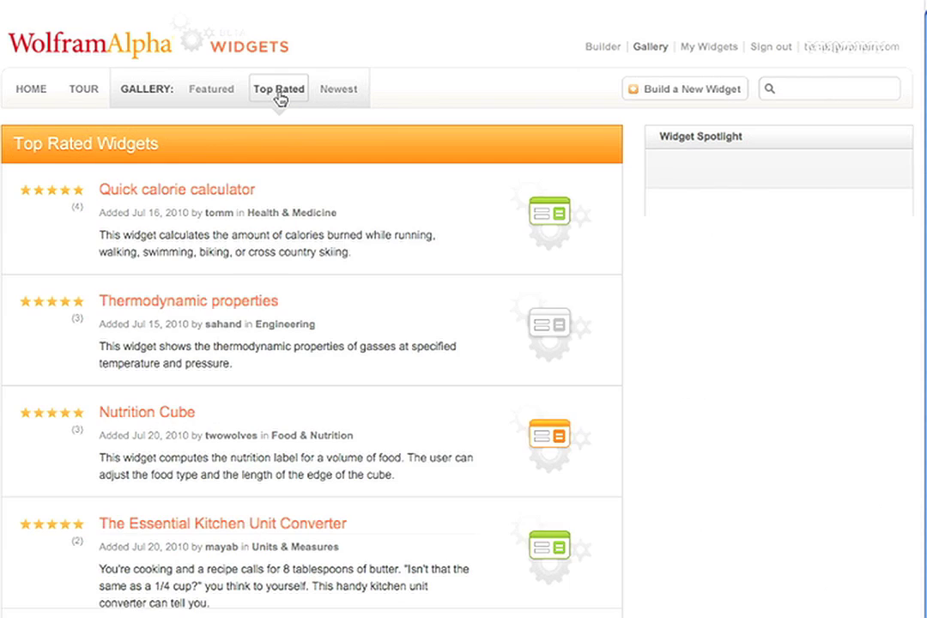